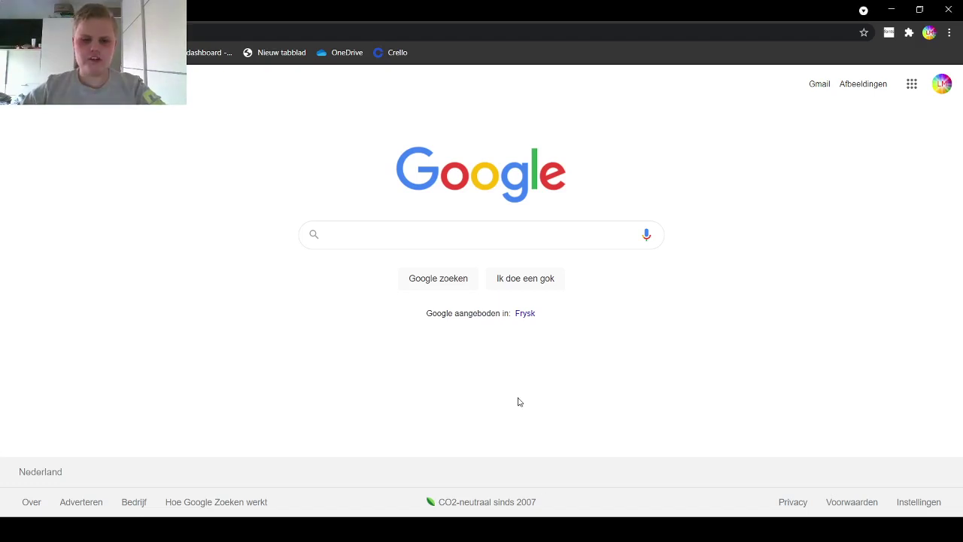
# - Search Google for "obs studio download"
pyautogui.click(492, 242)
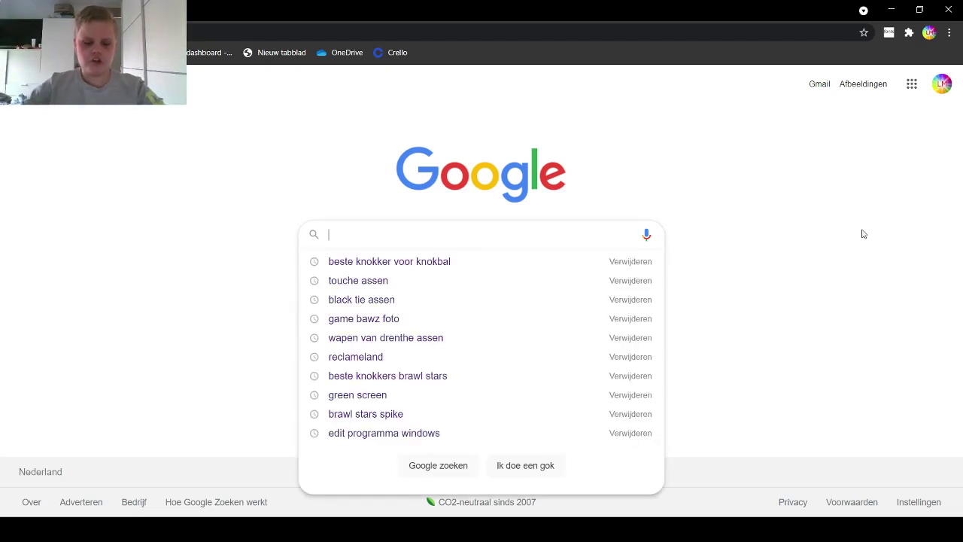
pyautogui.write('o')
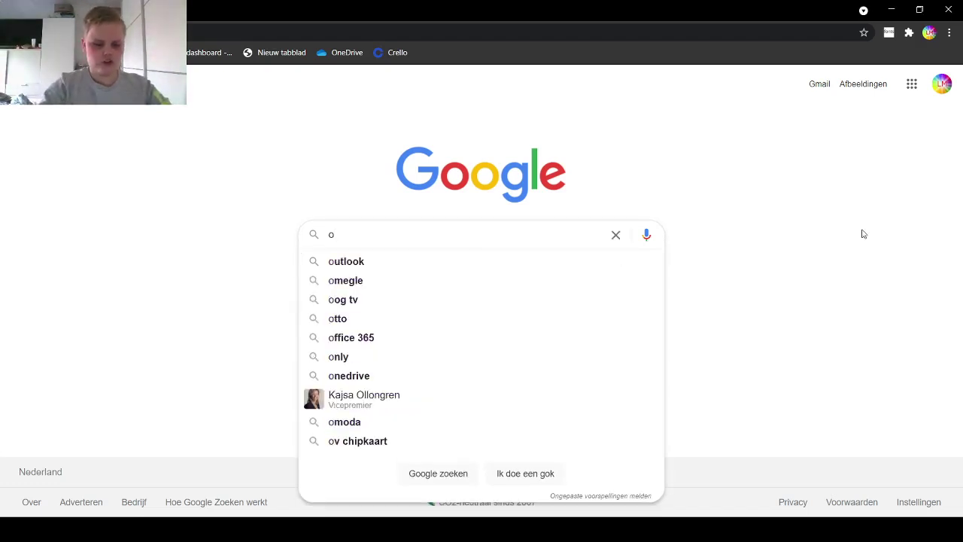
pyautogui.write('bs s')
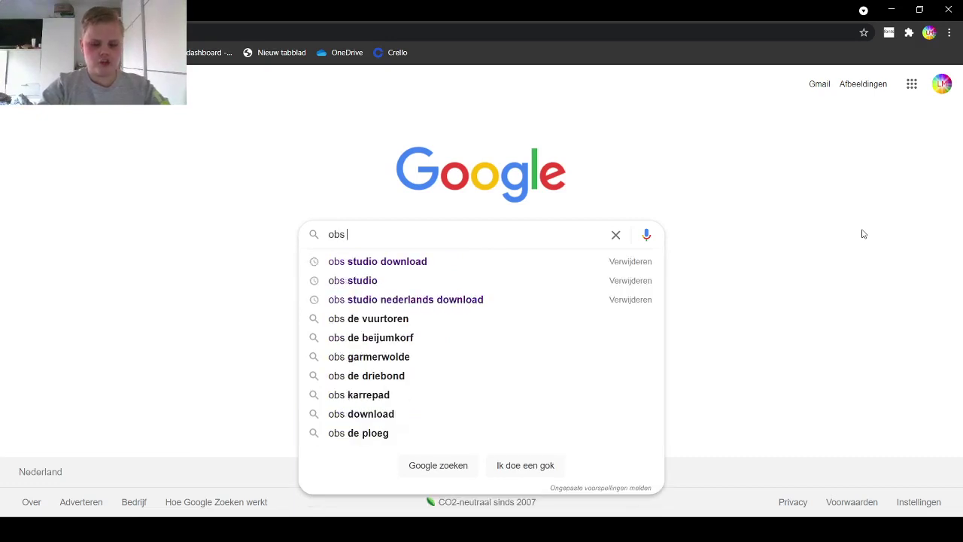
pyautogui.write('studio dow')
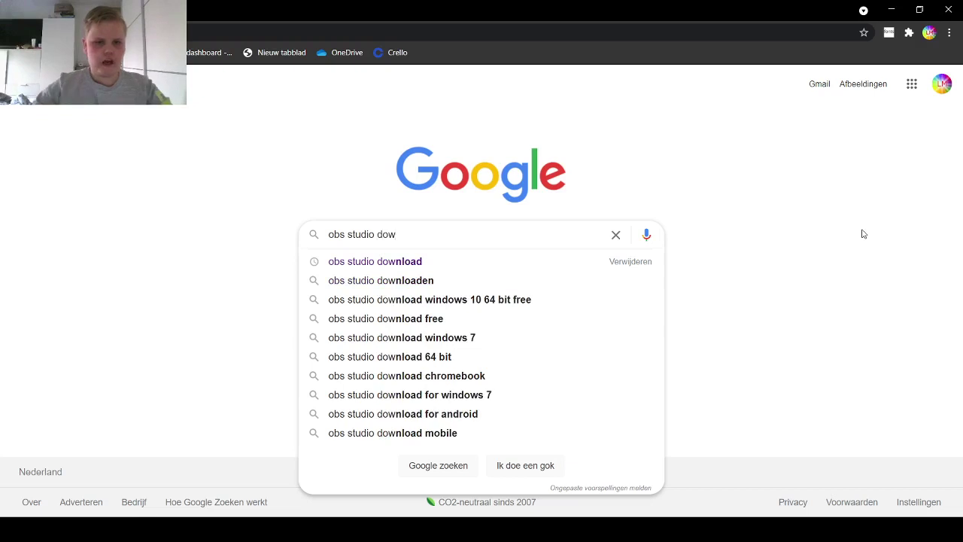
pyautogui.write('nload')
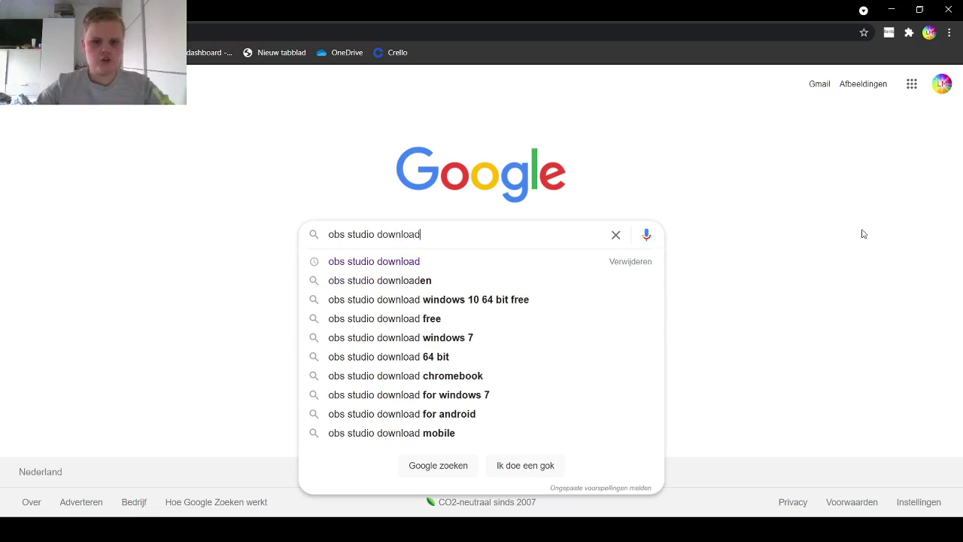
pyautogui.press('Return')
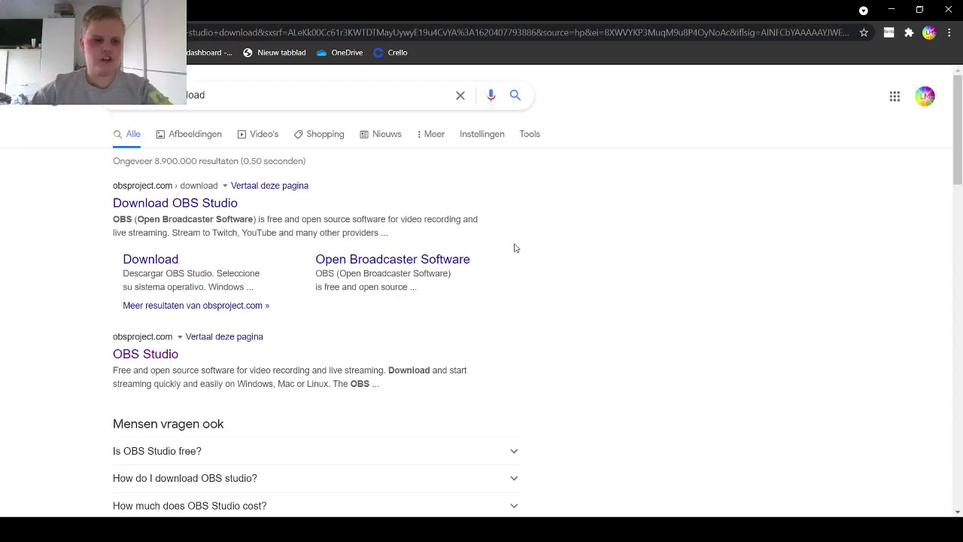
# - Open the Download OBS Studio search result and look through the Windows installer options
pyautogui.click(155, 205)
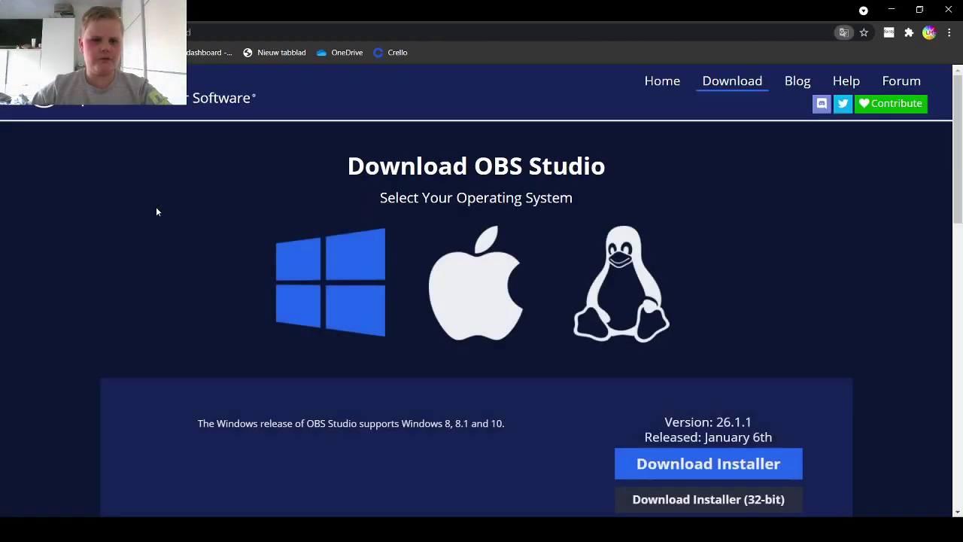
pyautogui.scroll(-3, 517, 217)
pyautogui.scroll(3, 517, 217)
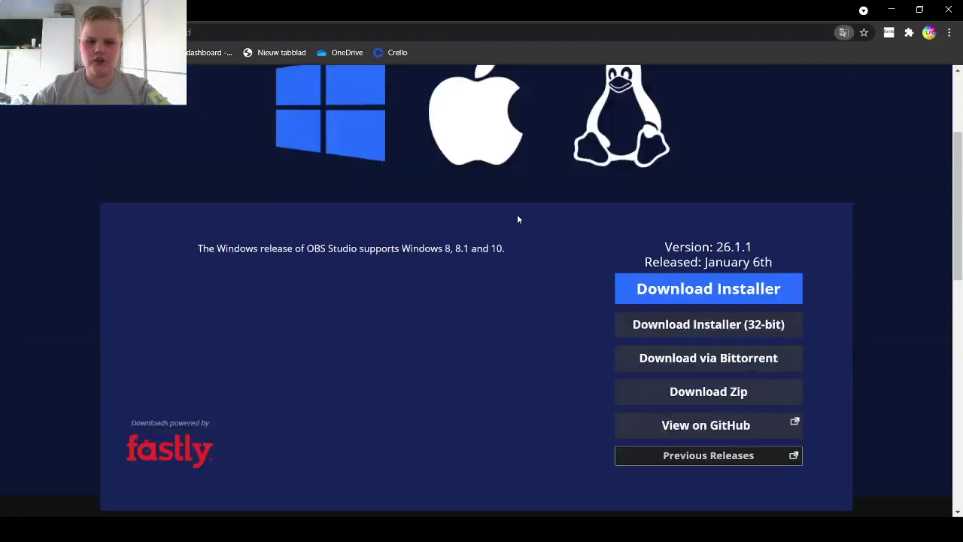
pyautogui.scroll(-3, 517, 218)
pyautogui.scroll(3, 517, 219)
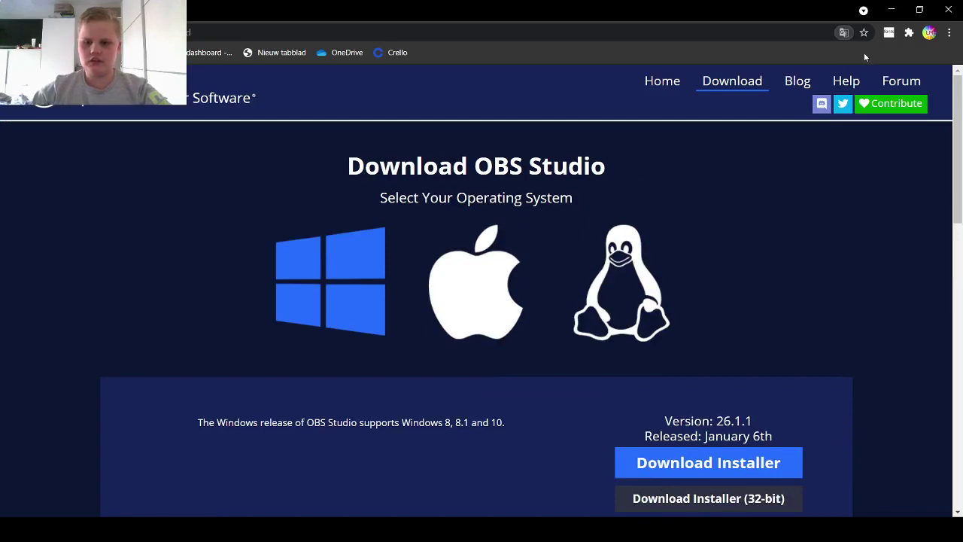
pyautogui.scroll(-2, 824, 122)
pyautogui.scroll(2, 808, 154)
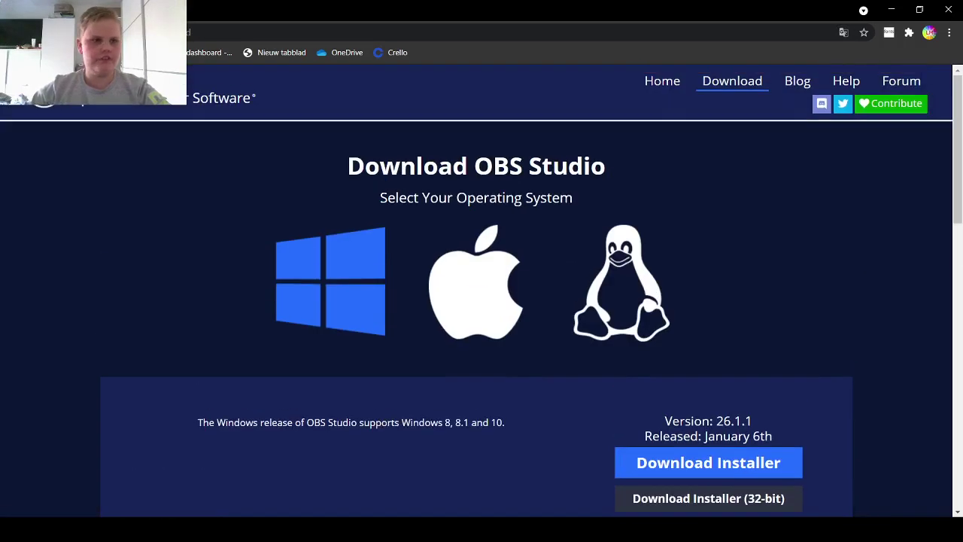
# - Return to the search results, open the OBS Studio home page and look over its download choices
pyautogui.hotkey('alt', 'Left')
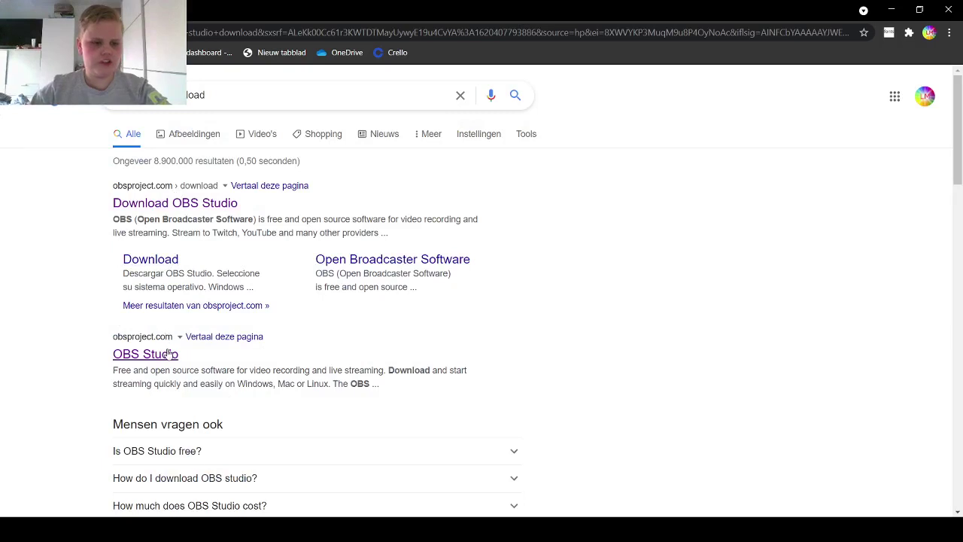
pyautogui.click(168, 353)
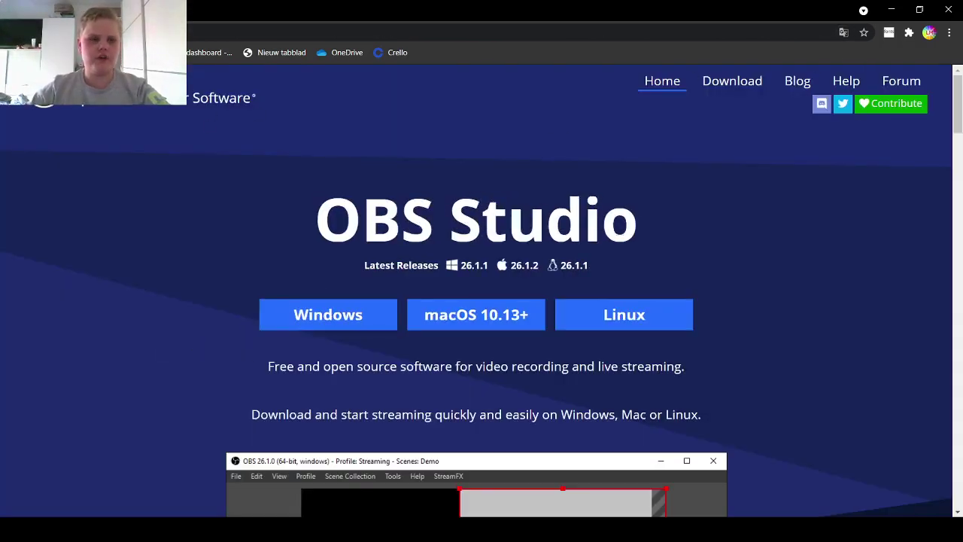
pyautogui.hotkey('alt', 'Left')
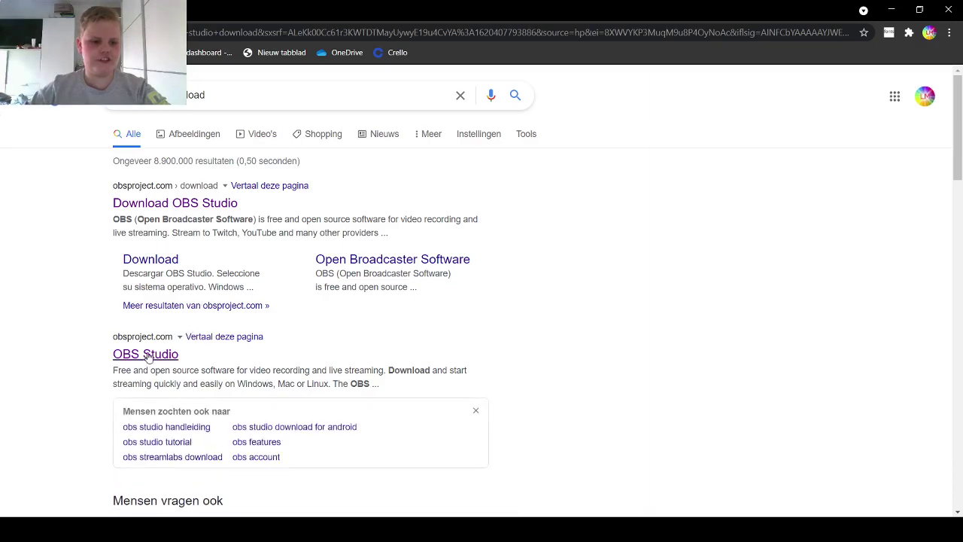
pyautogui.click(147, 355)
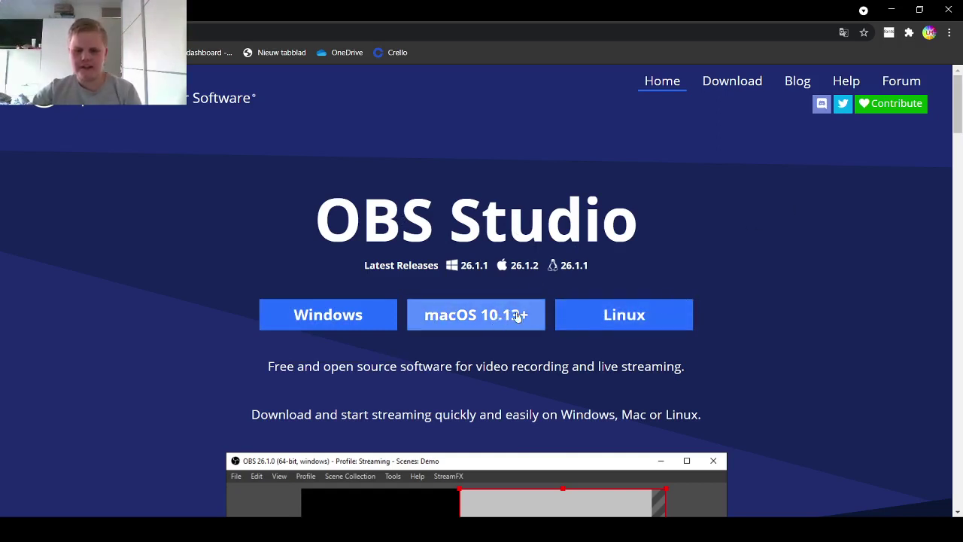
pyautogui.scroll(-3, 612, 269)
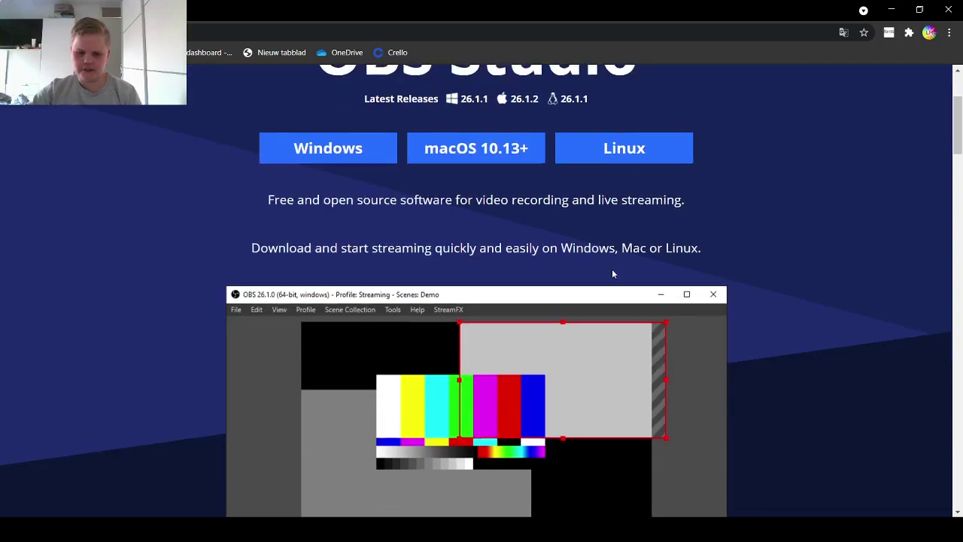
pyautogui.scroll(3, 610, 296)
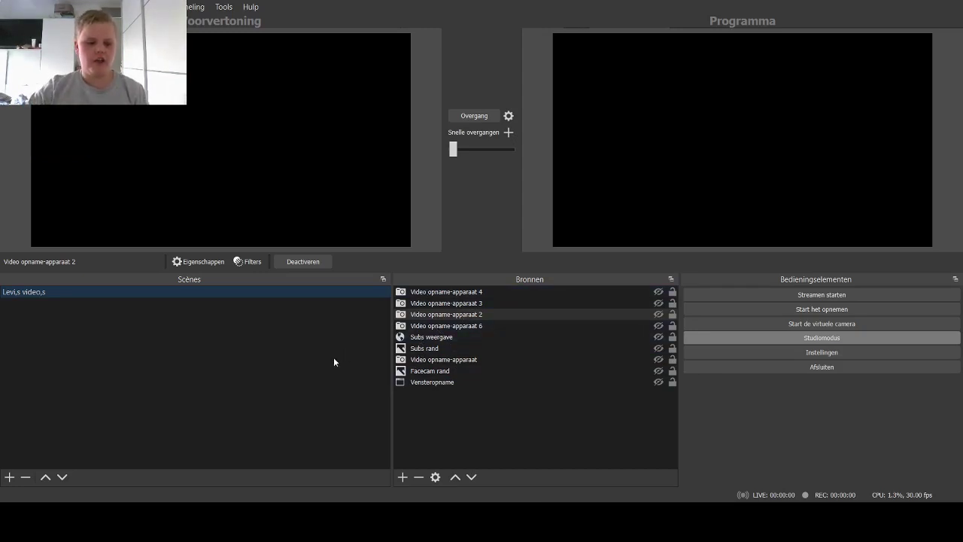
# - In OBS Studio, add a scene named test with a window capture source named Test that captures Roblox
pyautogui.click(9, 477)
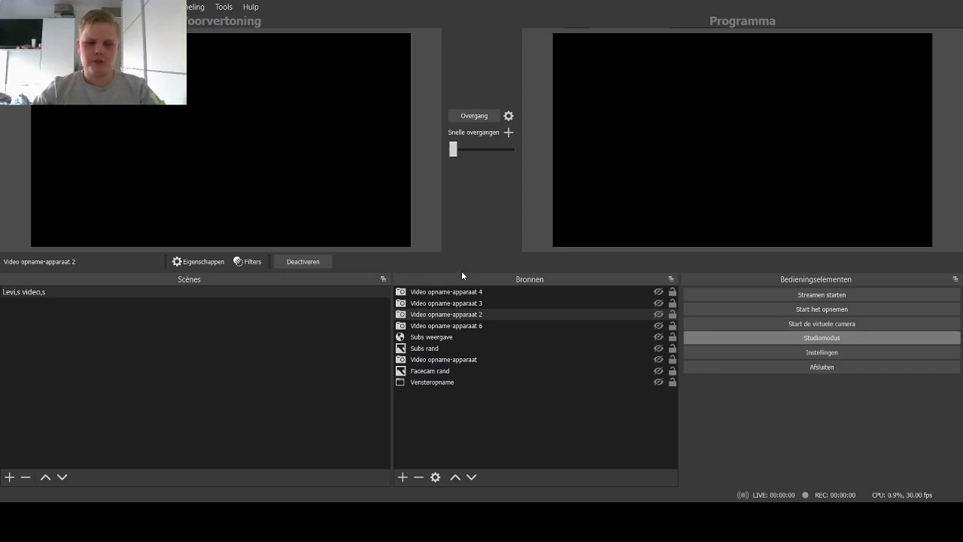
pyautogui.press('Return')
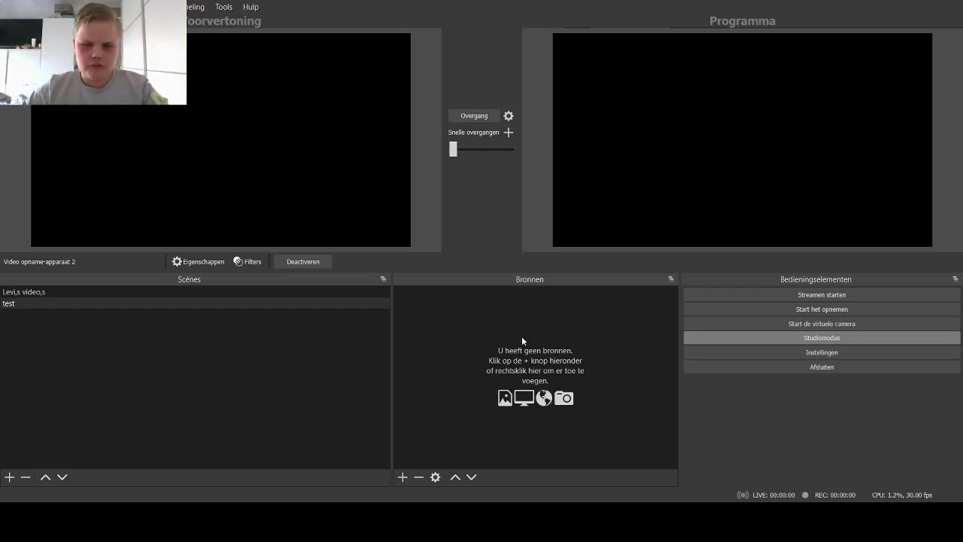
pyautogui.hotkey('ctrl', 'v')
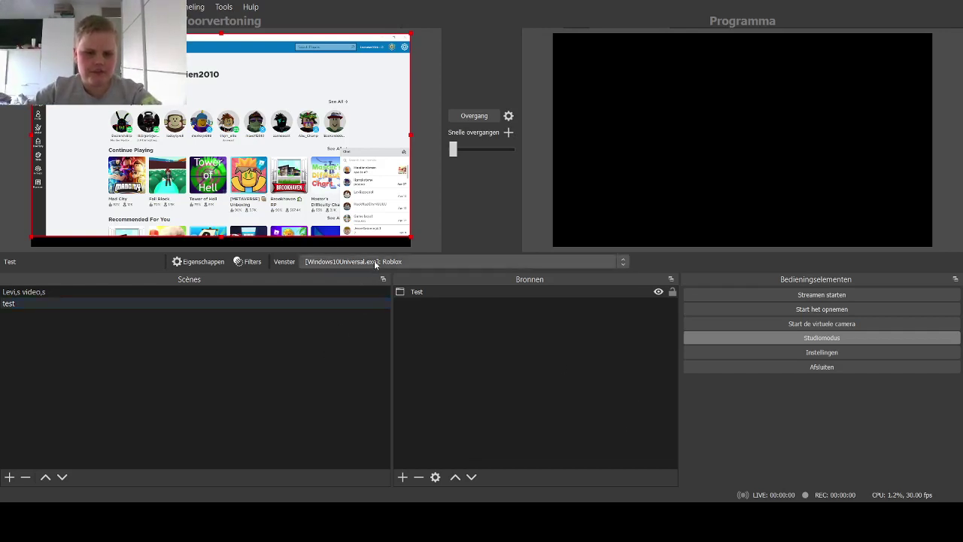
# - Switch the window captured by the Test source to Microsoft Store
pyautogui.scroll(-1, 374, 262)
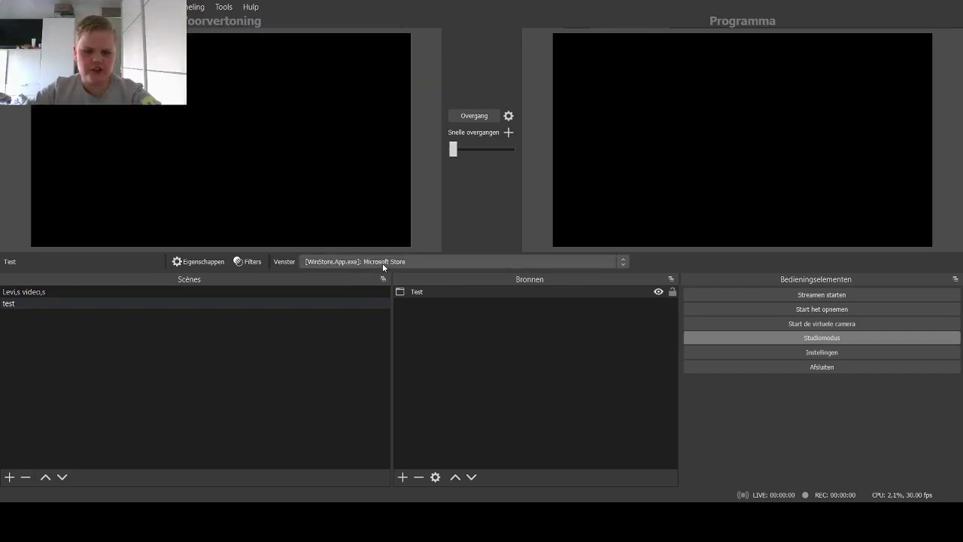
pyautogui.click(445, 293)
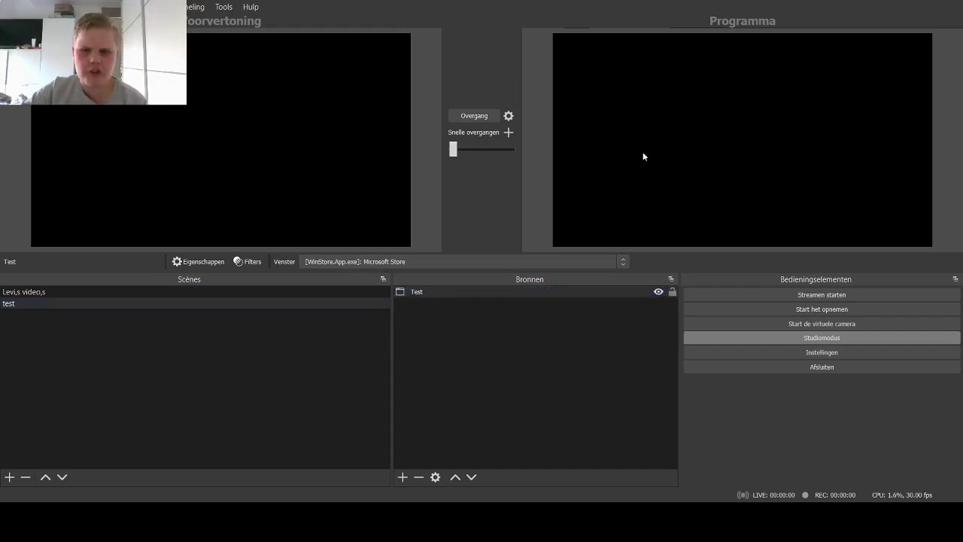
pyautogui.click(687, 64)
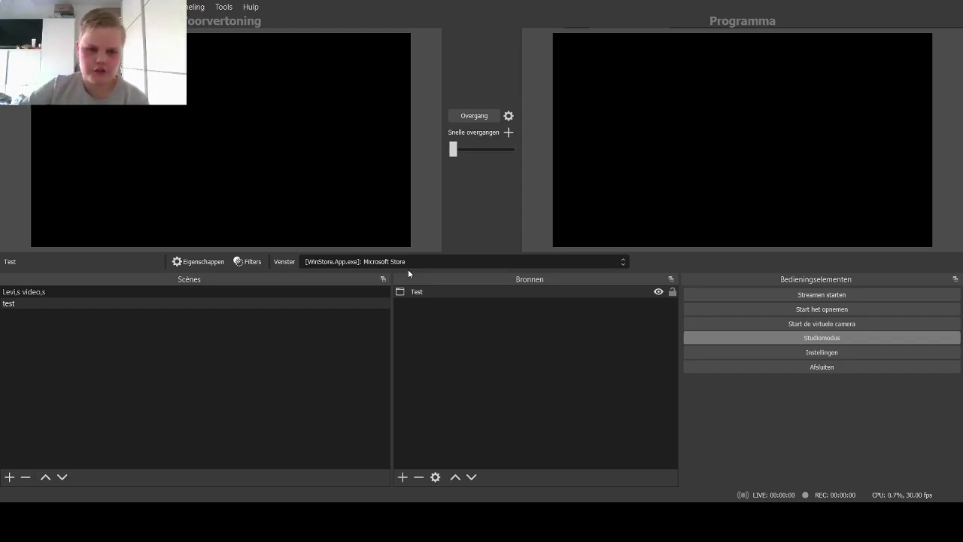
# - Set the Test source's captured window to Roblox and add a video capture device source named Test 2
pyautogui.scroll(-1, 407, 265)
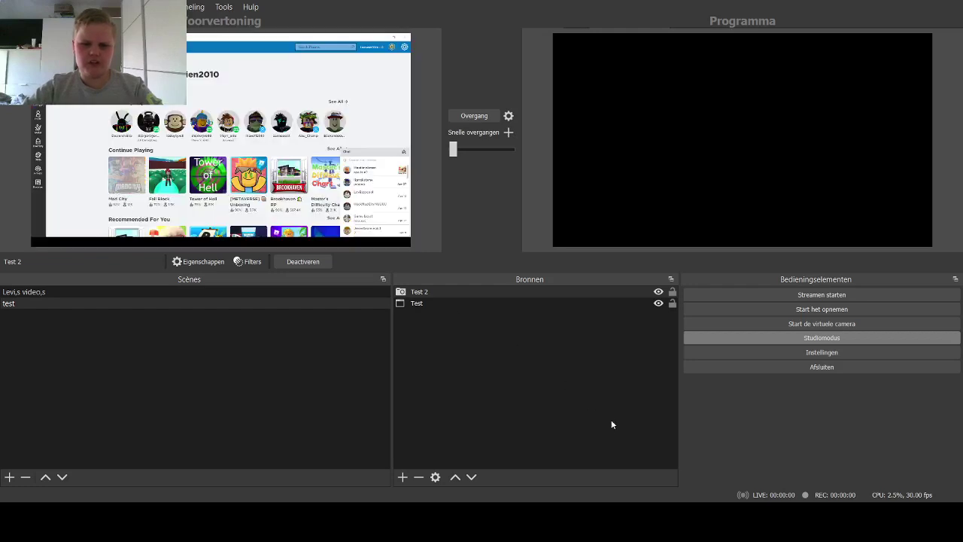
pyautogui.click(417, 302)
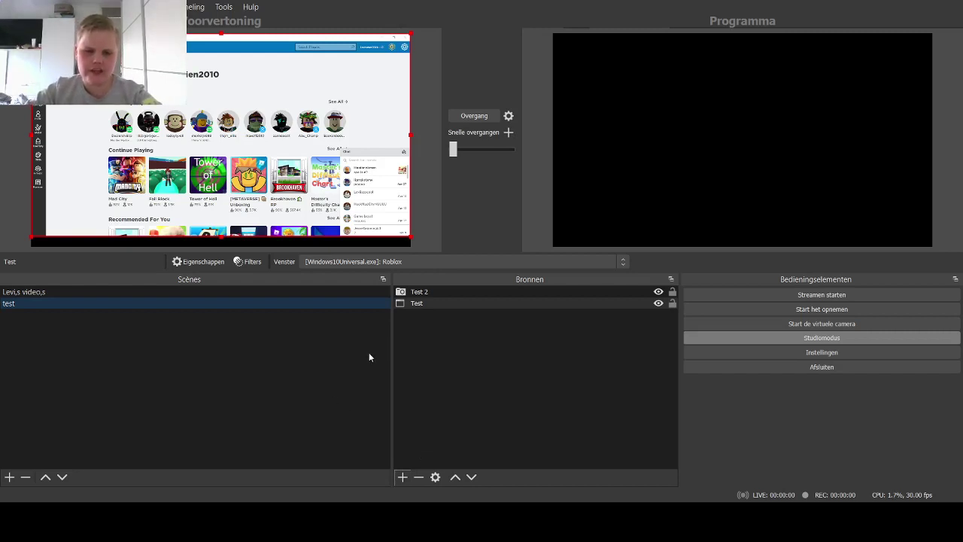
pyautogui.click(419, 295)
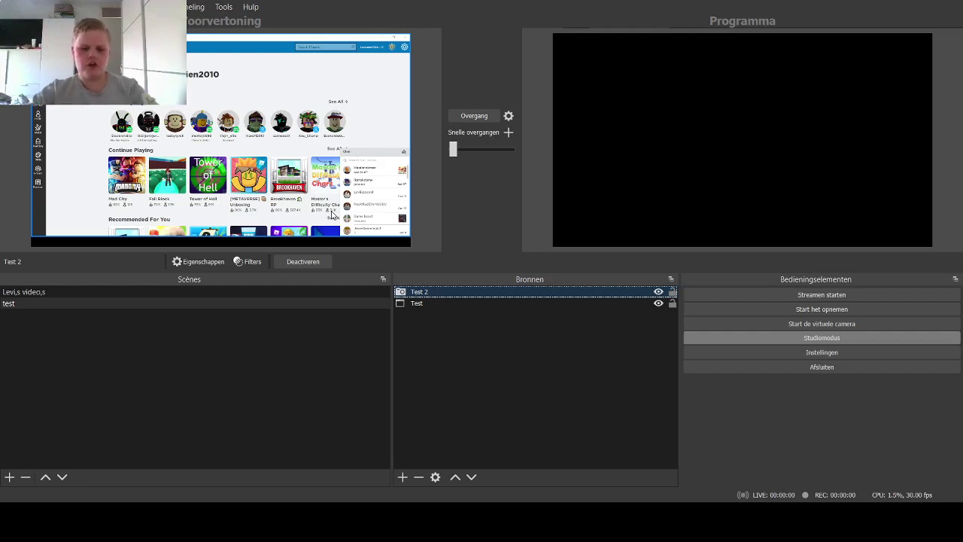
pyautogui.click(299, 384)
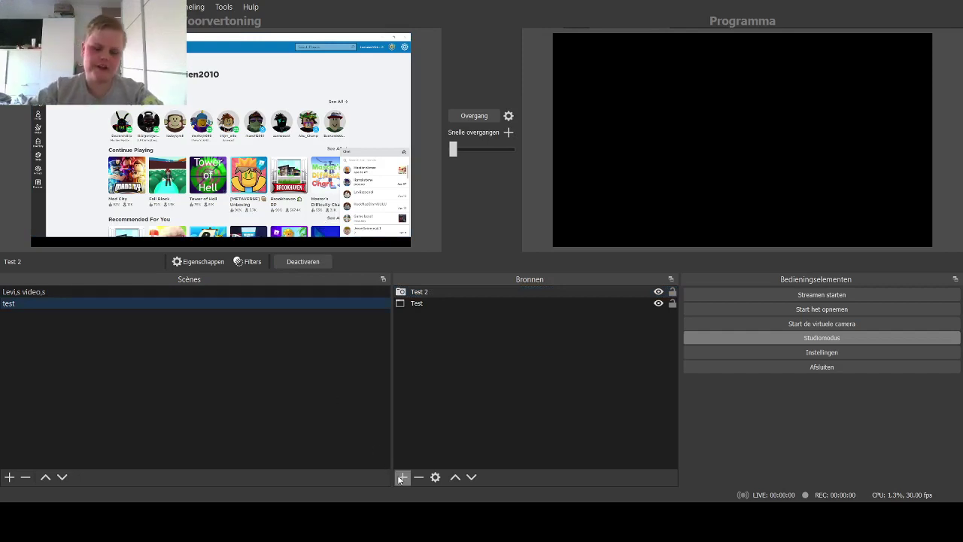
# - Enlarge the Roblox window capture in the preview until it fills the full canvas height
pyautogui.click(385, 220)
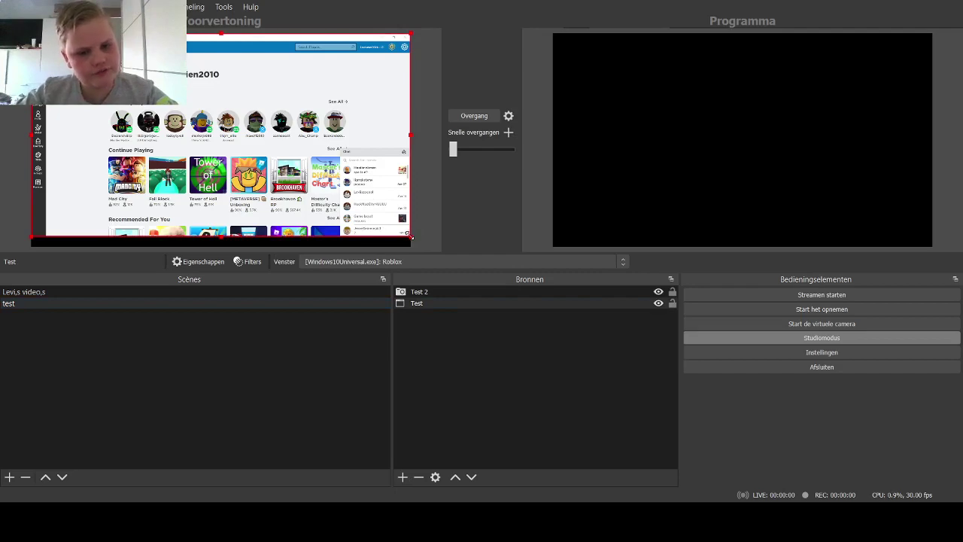
pyautogui.moveTo(409, 236); pyautogui.dragTo(355, 248)
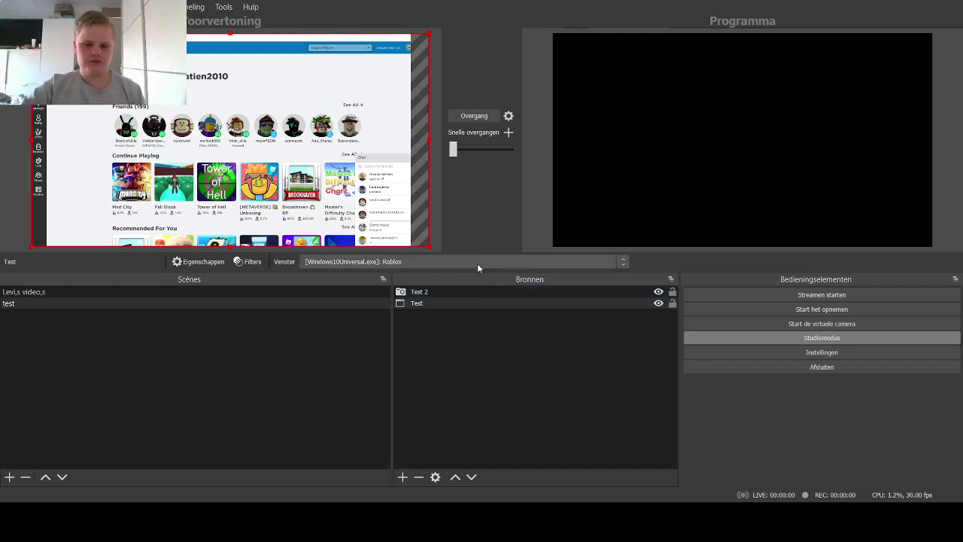
pyautogui.click(449, 292)
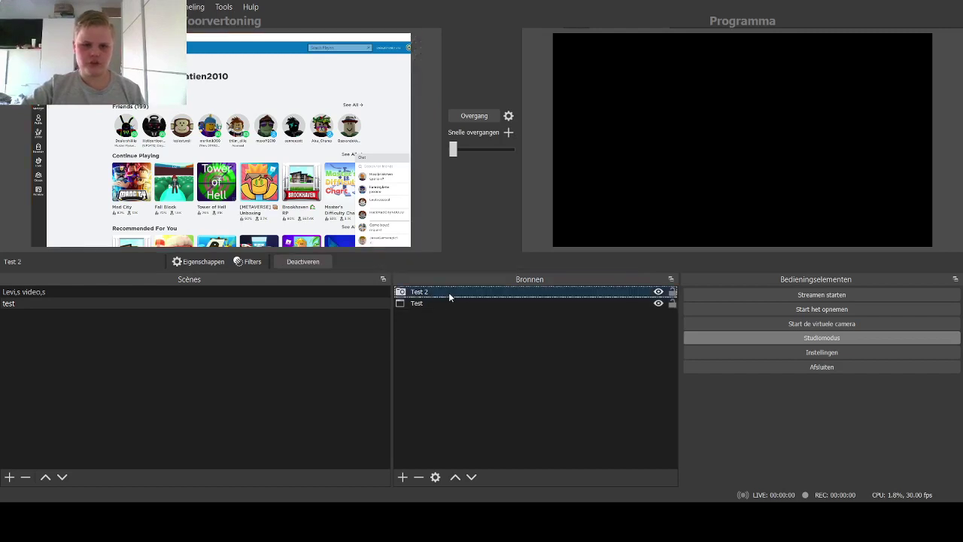
pyautogui.click(347, 328)
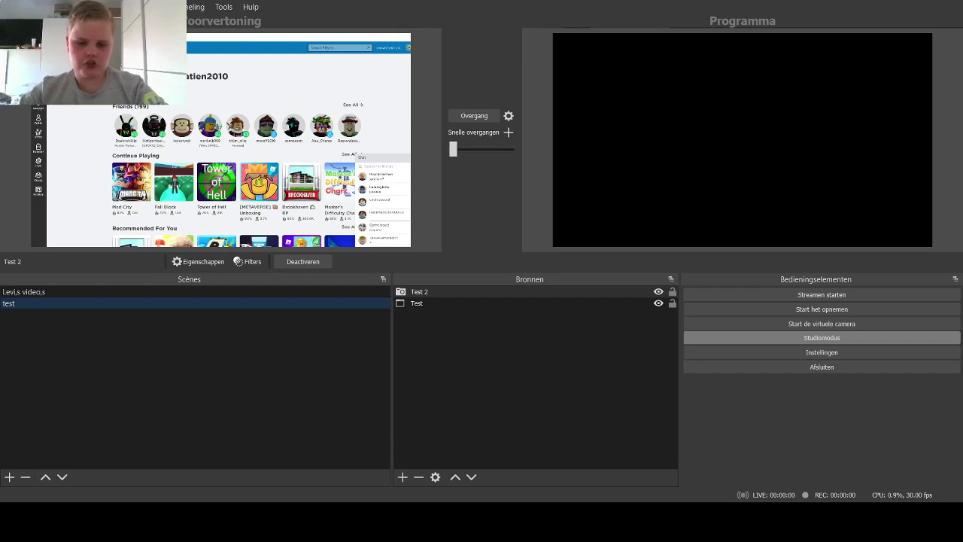
pyautogui.click(457, 522)
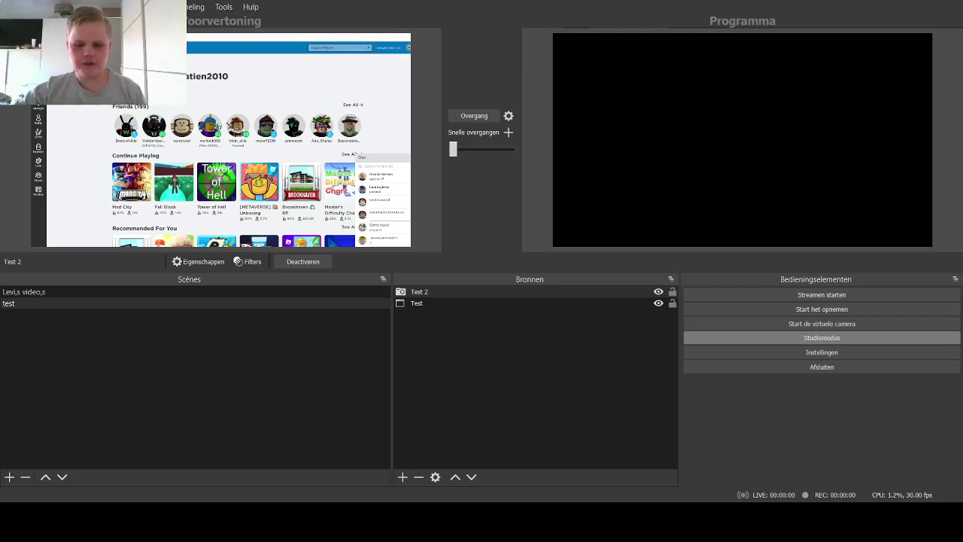
# - Transition the test scene from the preview to the program output
pyautogui.click(469, 117)
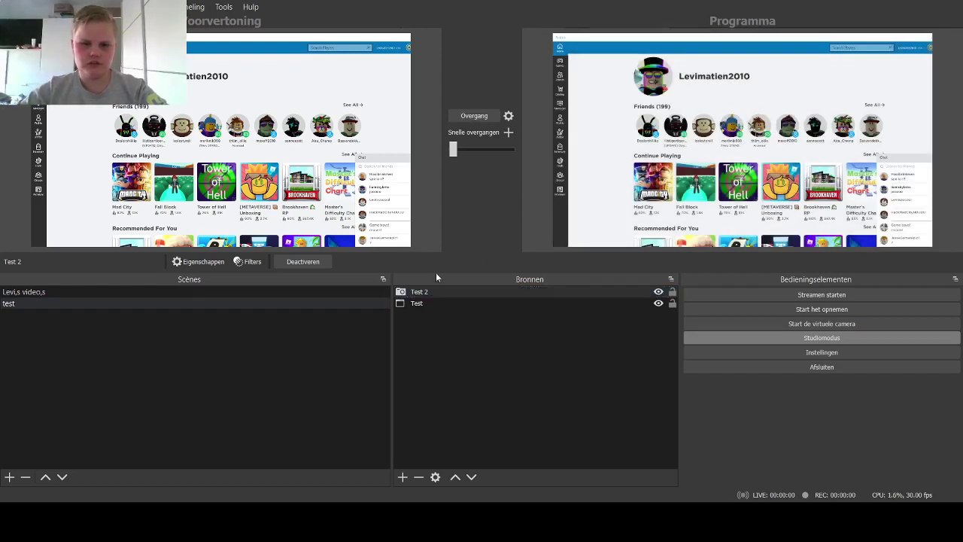
pyautogui.click(412, 294)
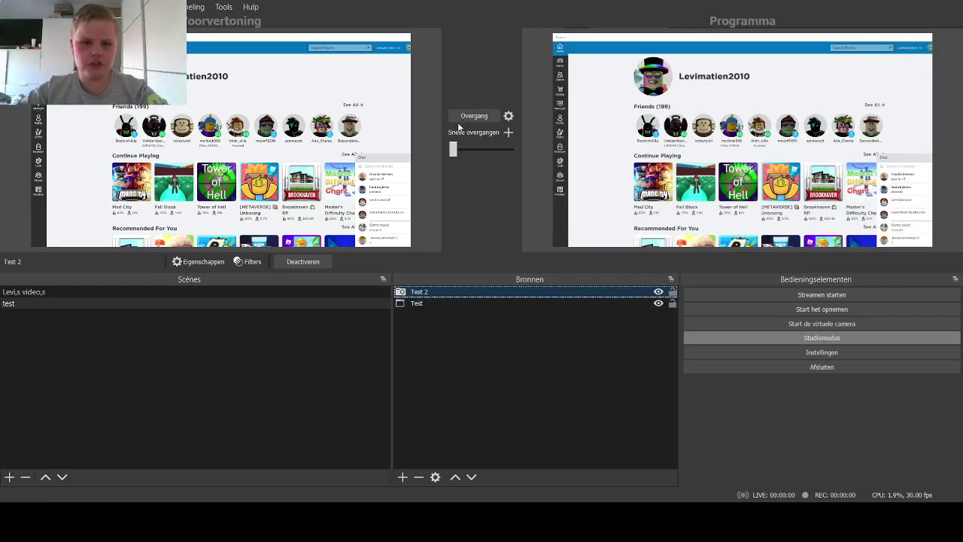
pyautogui.click(524, 229)
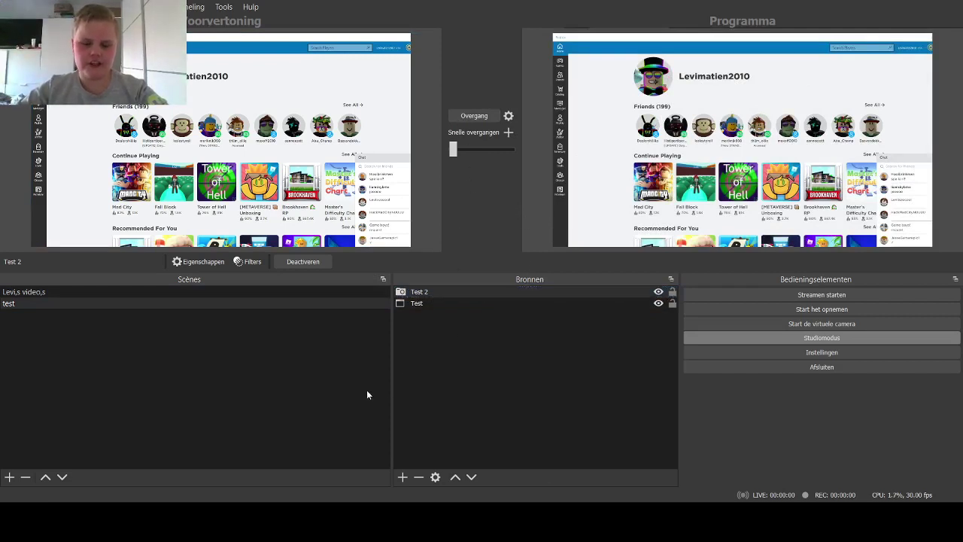
# - Delete the Test 2 source and add a video capture device source named Test 3
pyautogui.click(433, 296)
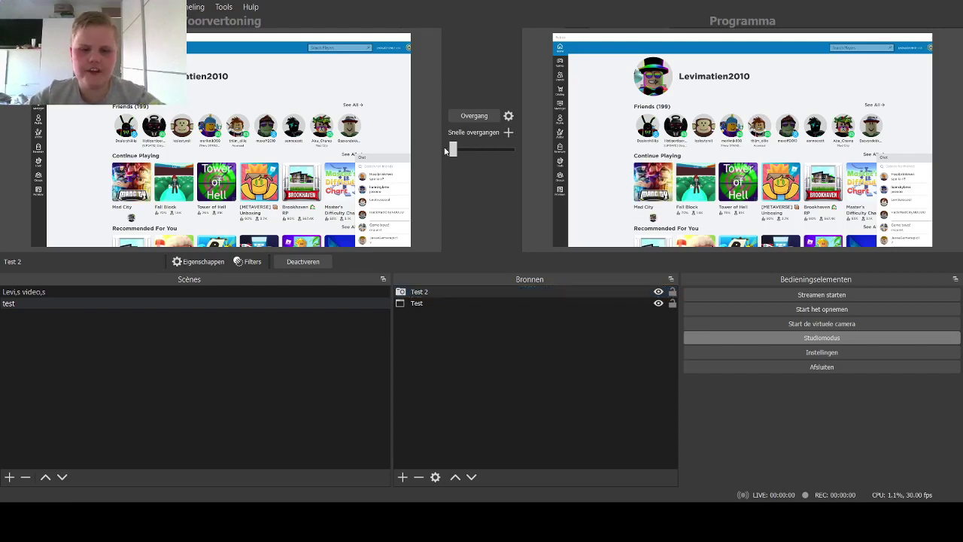
pyautogui.press('Delete')
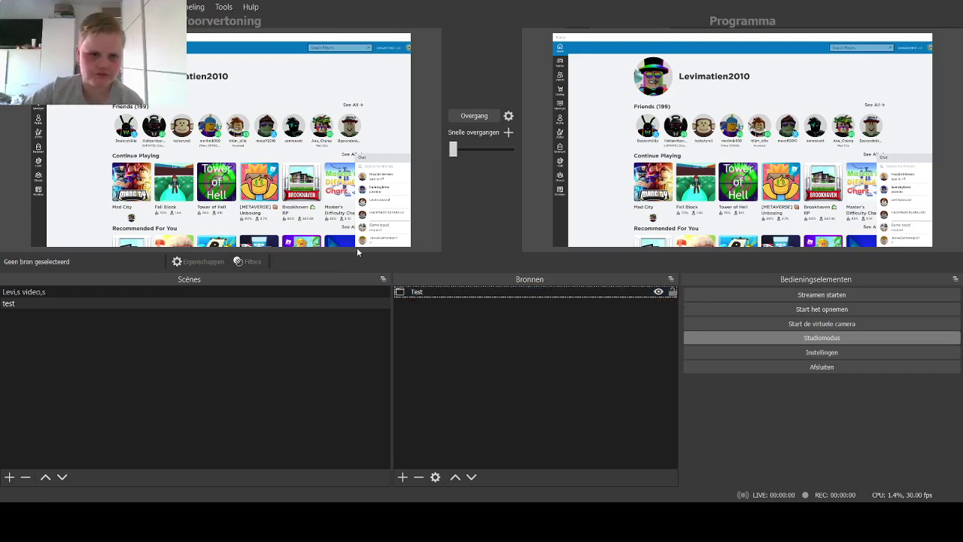
pyautogui.click(316, 403)
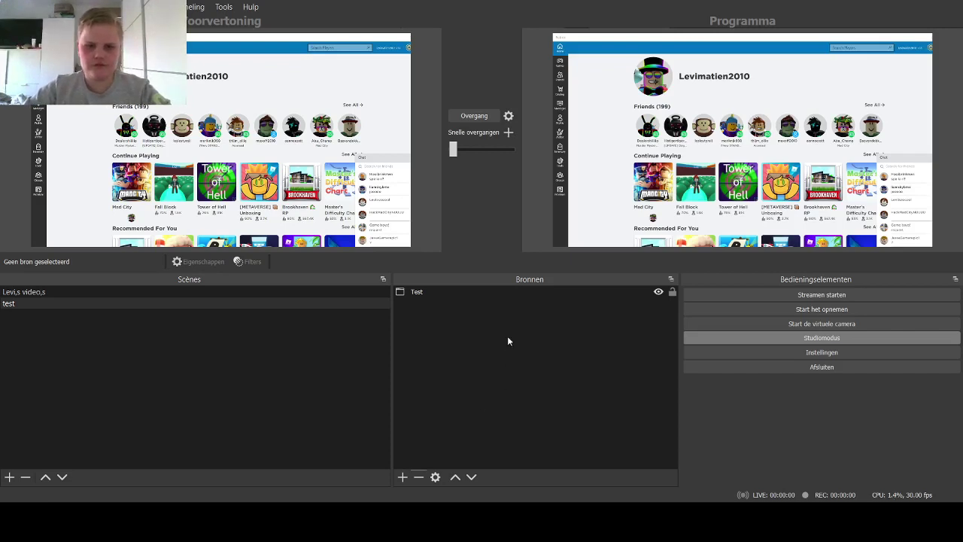
pyautogui.press('Return')
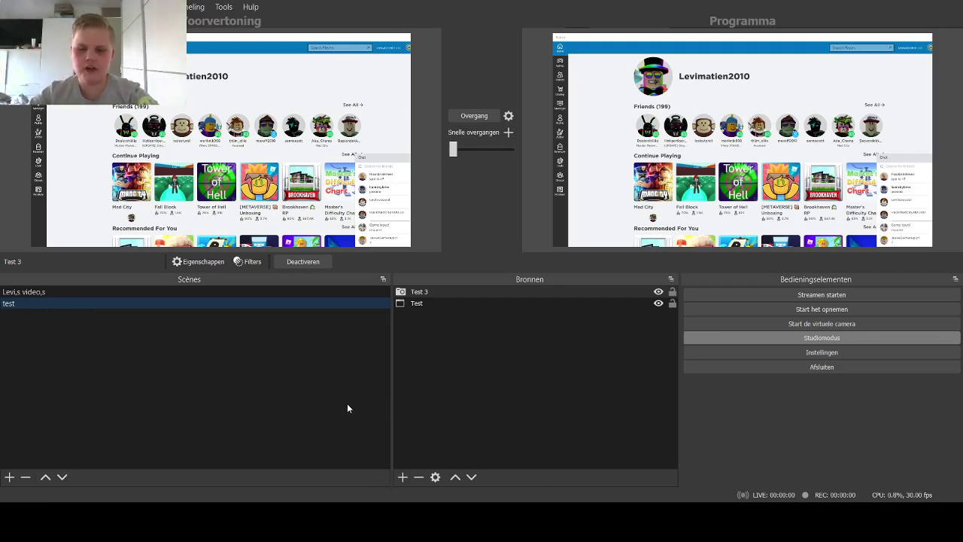
# - Start recording the program output, let it run for a few seconds and stop it
pyautogui.click(768, 313)
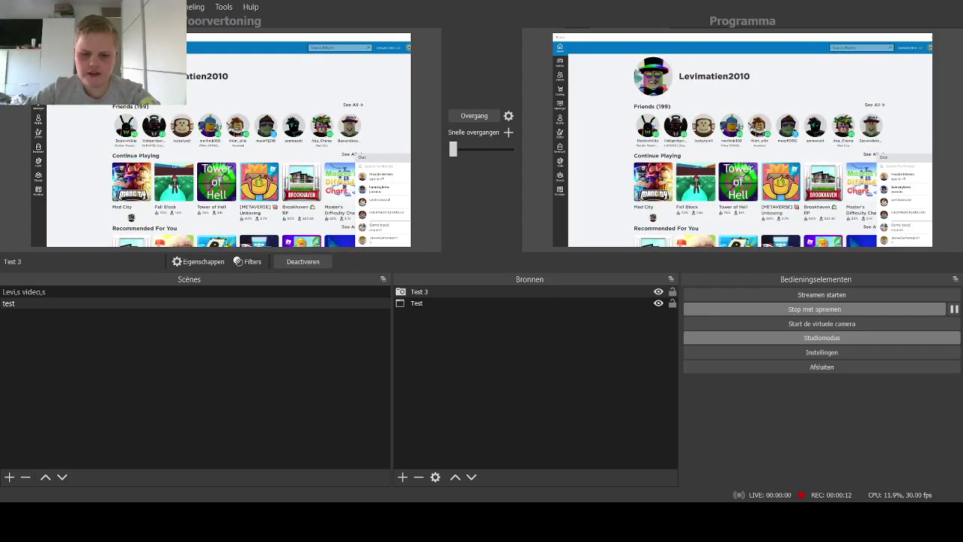
pyautogui.click(804, 311)
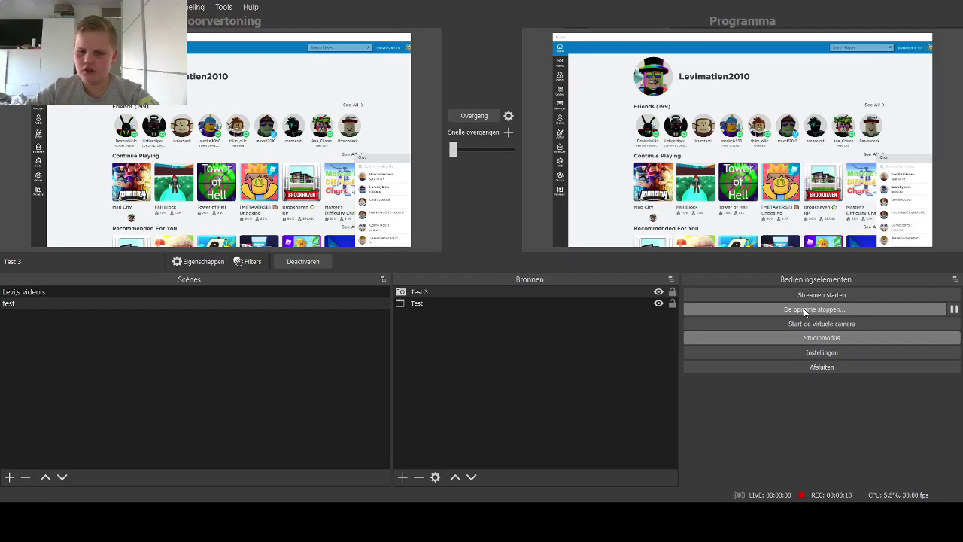